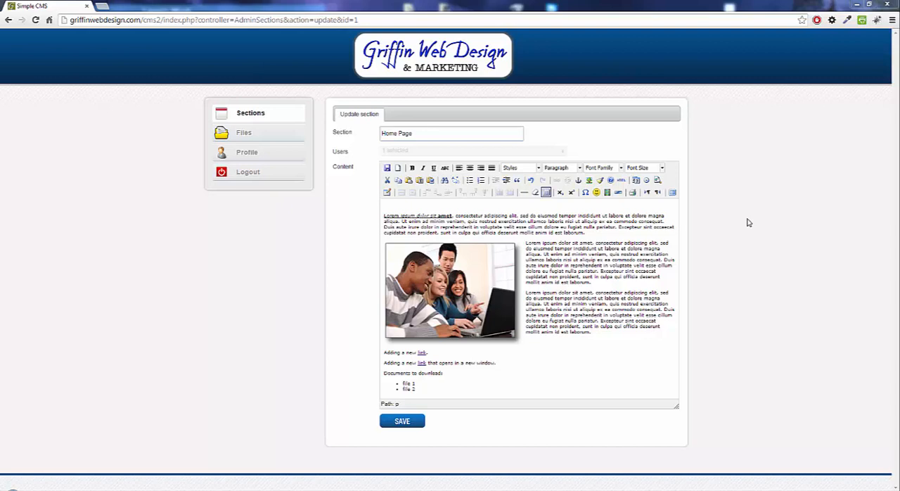
# - Add an empty line above the first paragraph of the Home Page content
pyautogui.click(581, 205)
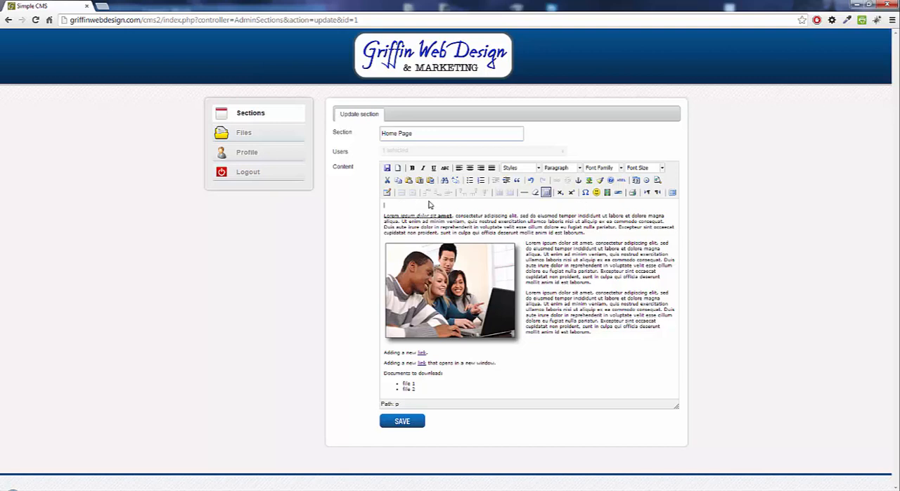
pyautogui.click(395, 204)
pyautogui.press('Return')
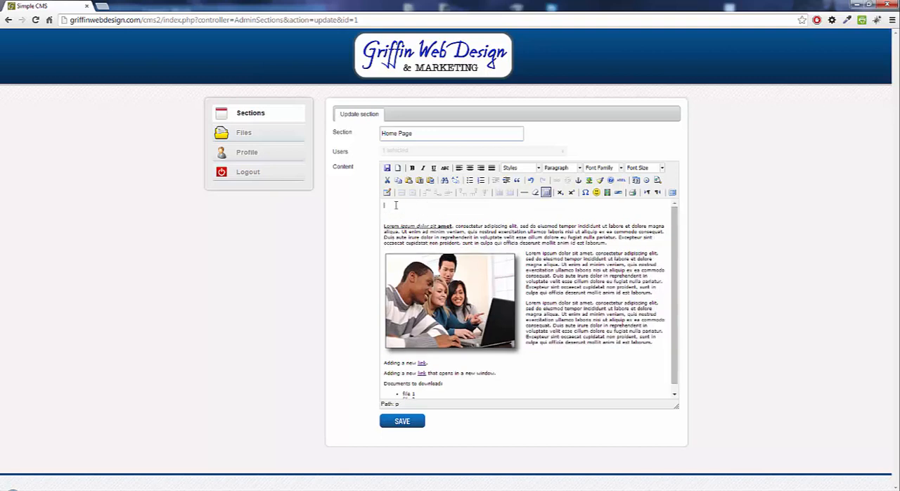
# - Start inserting an image on the new line and upload images.jpg from the Test Files folder to the image library
pyautogui.click(589, 180)
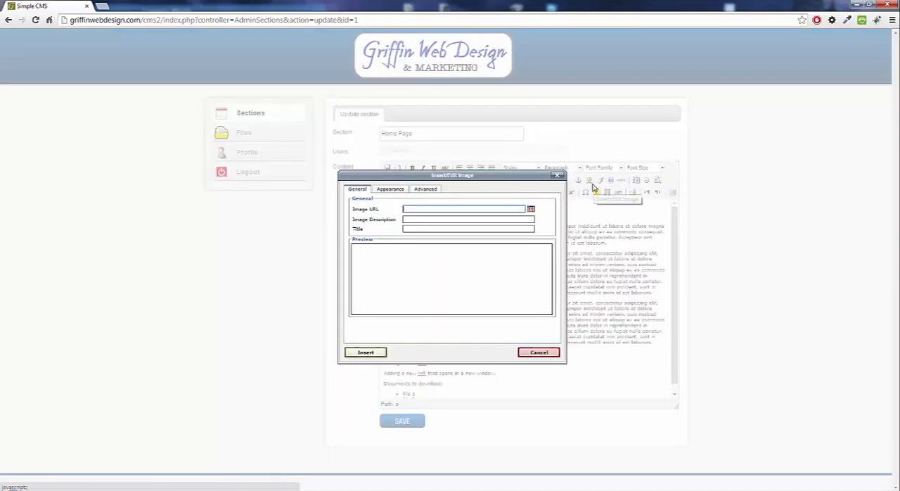
pyautogui.click(532, 211)
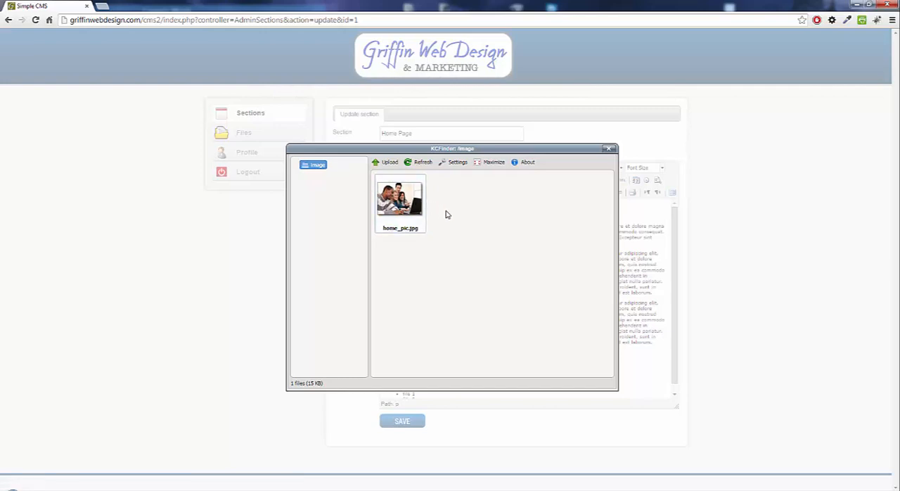
pyautogui.click(385, 162)
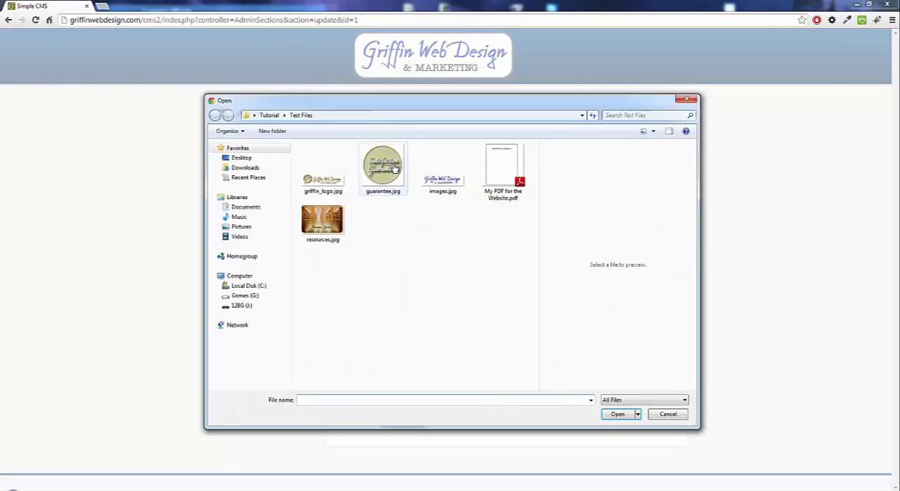
pyautogui.click(439, 181)
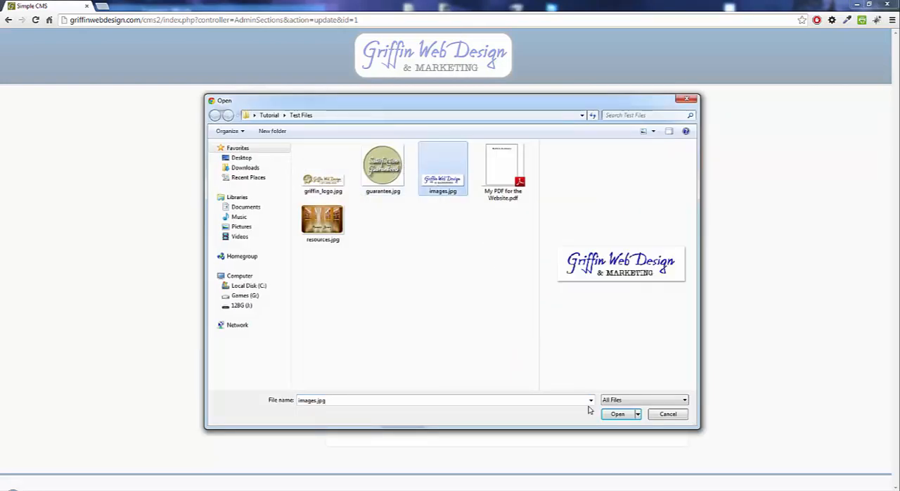
pyautogui.click(616, 413)
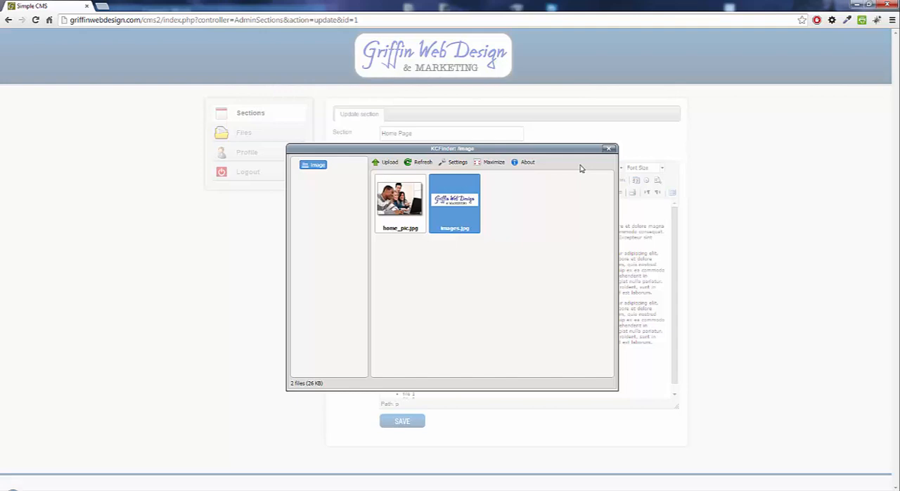
# - Choose the uploaded images.jpg and insert it above the first paragraph without an image description
pyautogui.rightClick(458, 191)
pyautogui.click(465, 196)
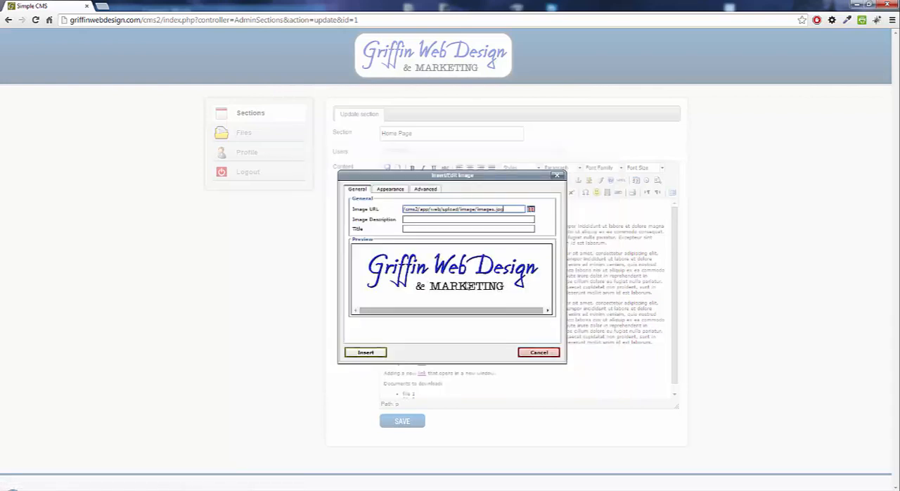
pyautogui.click(421, 219)
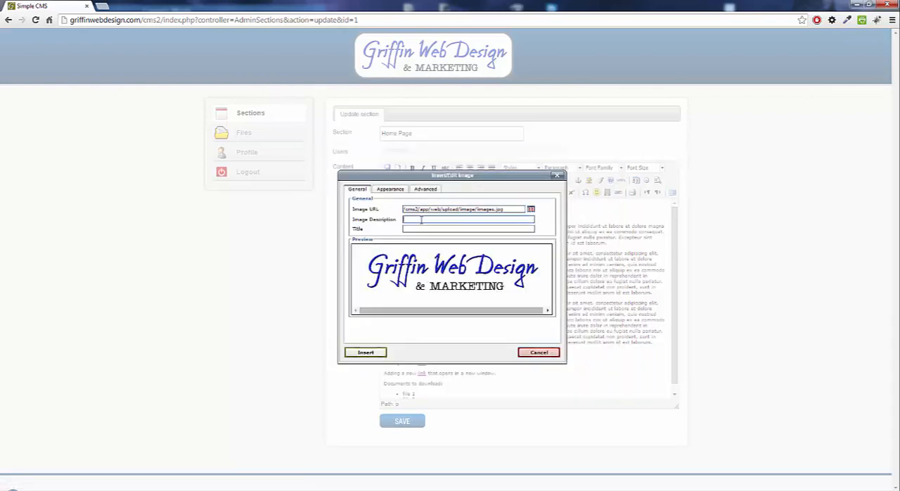
pyautogui.click(365, 352)
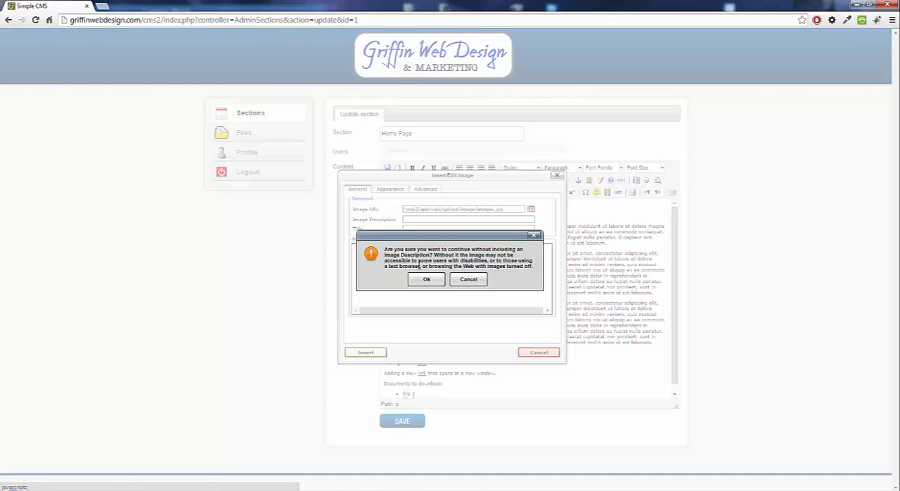
pyautogui.click(427, 281)
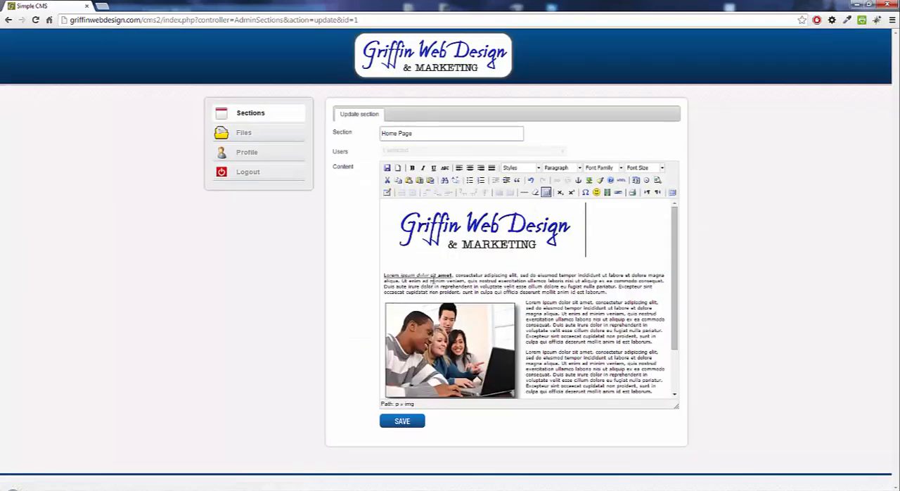
# - Set the inserted logo's image description to "Griffin Web Design" and update the image
pyautogui.click(490, 241)
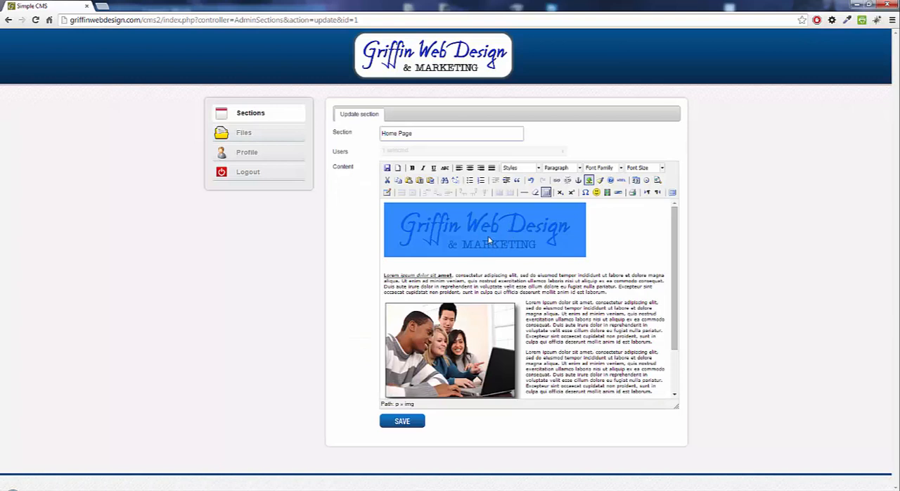
pyautogui.click(515, 319)
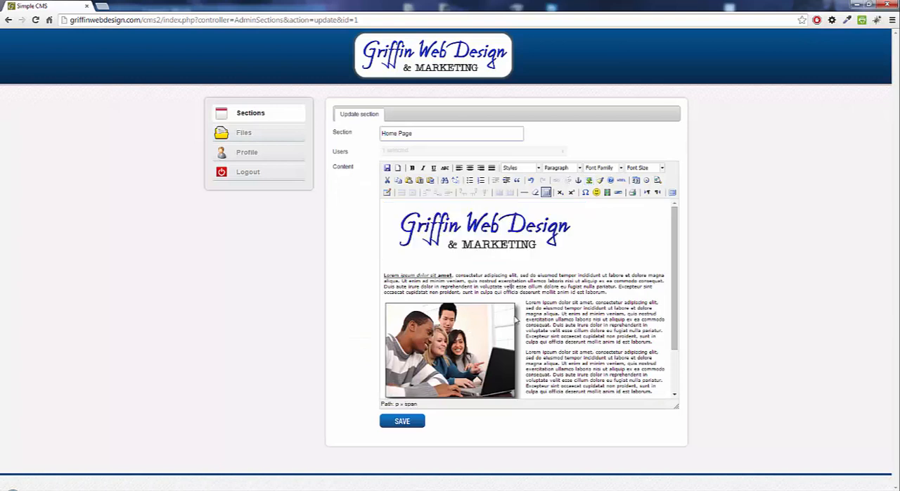
pyautogui.click(523, 242)
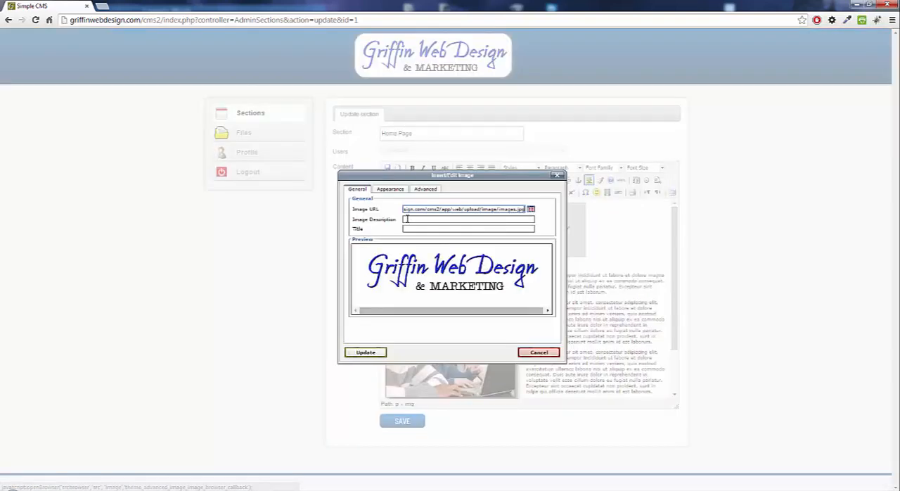
pyautogui.moveTo(483, 176); pyautogui.dragTo(719, 191)
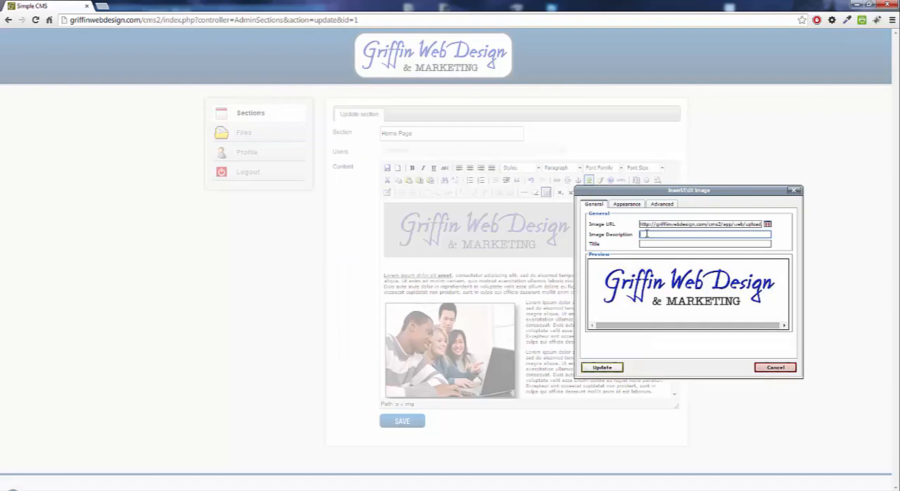
pyautogui.write('Griffin Web Design')
pyautogui.click(603, 367)
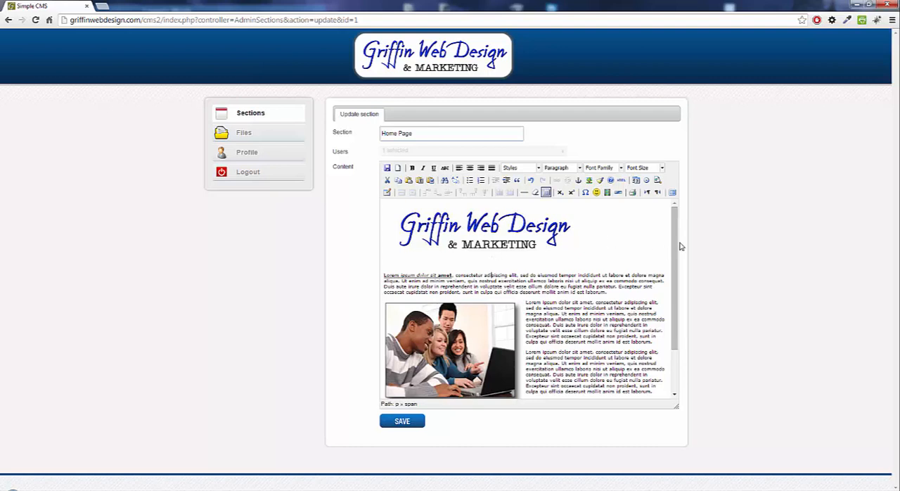
# - Try extending the logo's image description with more text, remove the addition, and update the image
pyautogui.moveTo(676, 246)
pyautogui.mouseDown()
pyautogui.moveTo(677, 297)
pyautogui.moveTo(676, 244)
pyautogui.mouseUp()
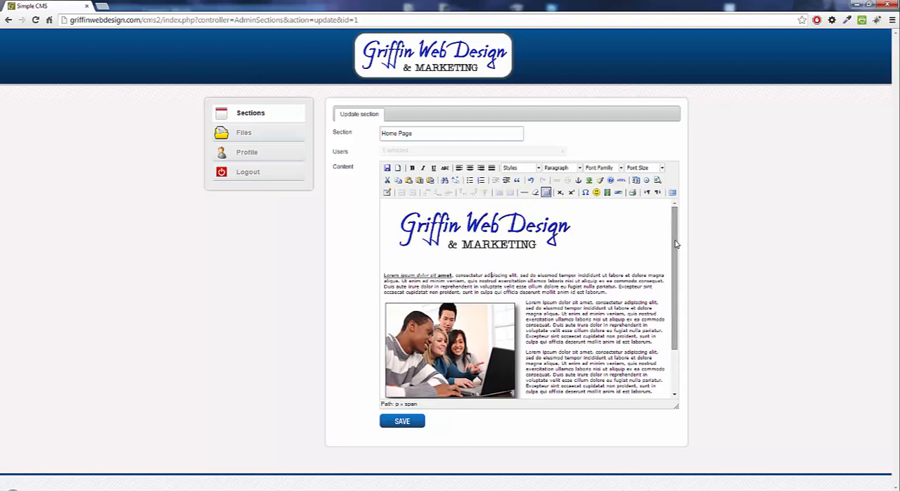
pyautogui.click(515, 236)
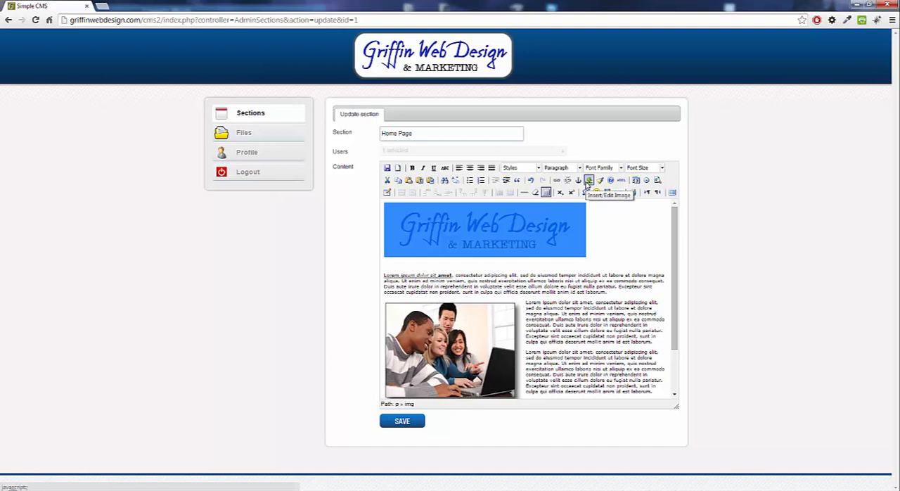
pyautogui.click(588, 180)
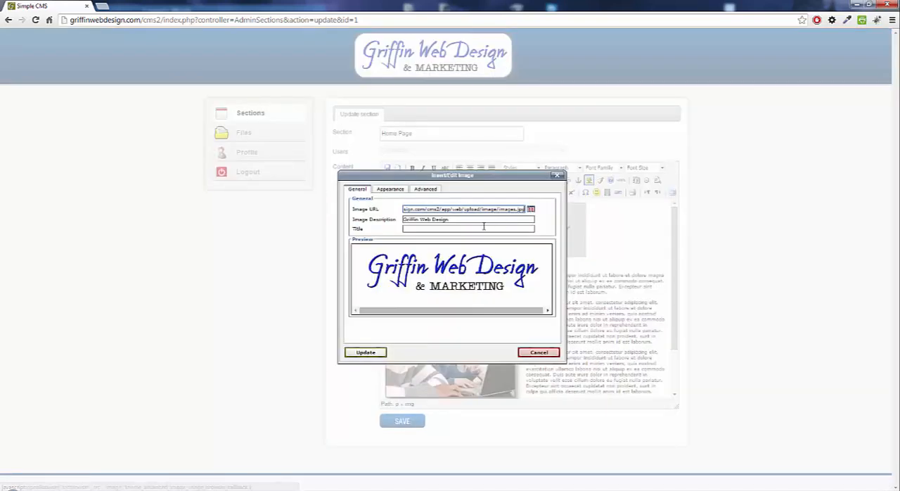
pyautogui.click(439, 220)
pyautogui.write('Griffin Web Design')
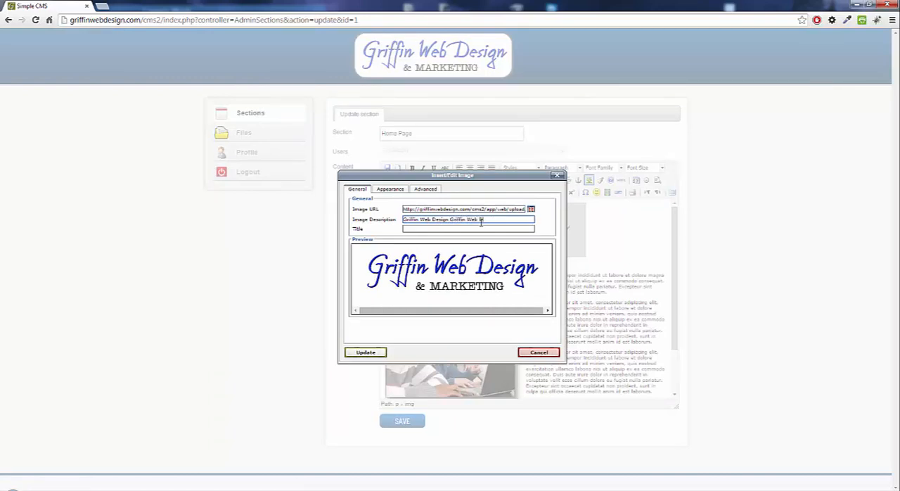
pyautogui.moveTo(450, 220); pyautogui.dragTo(496, 219)
pyautogui.press('BackSpace')
pyautogui.click(369, 354)
pyautogui.click(635, 335)
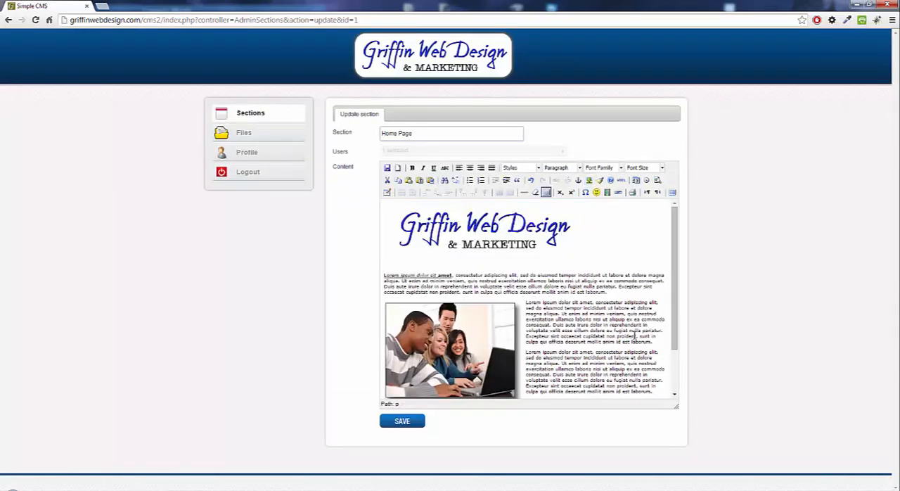
# - Center the logo above the first paragraph
pyautogui.click(519, 230)
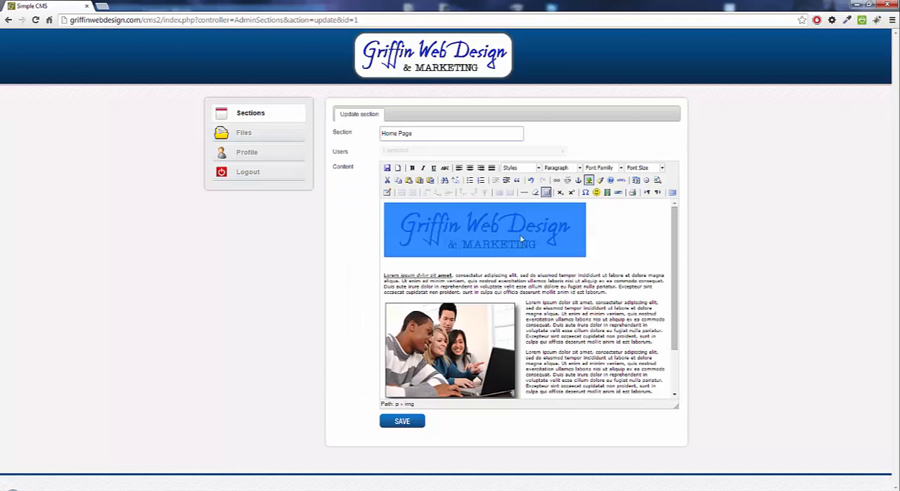
pyautogui.click(469, 168)
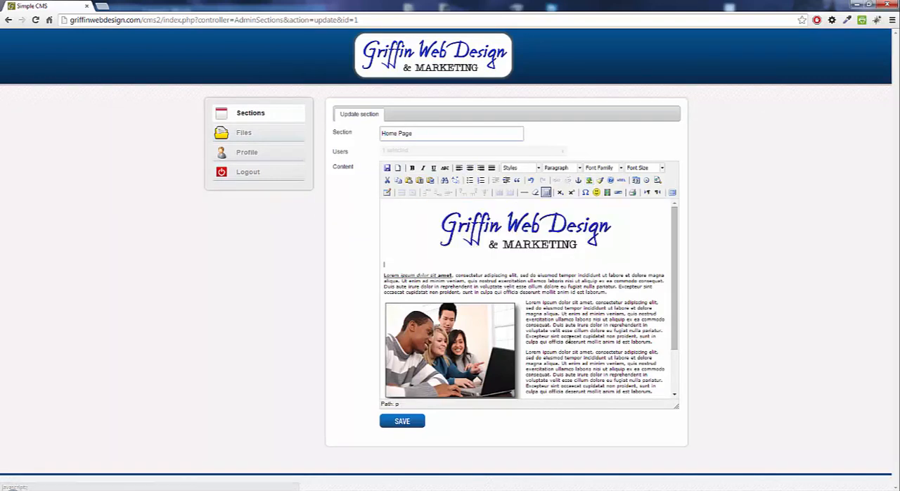
pyautogui.click(504, 224)
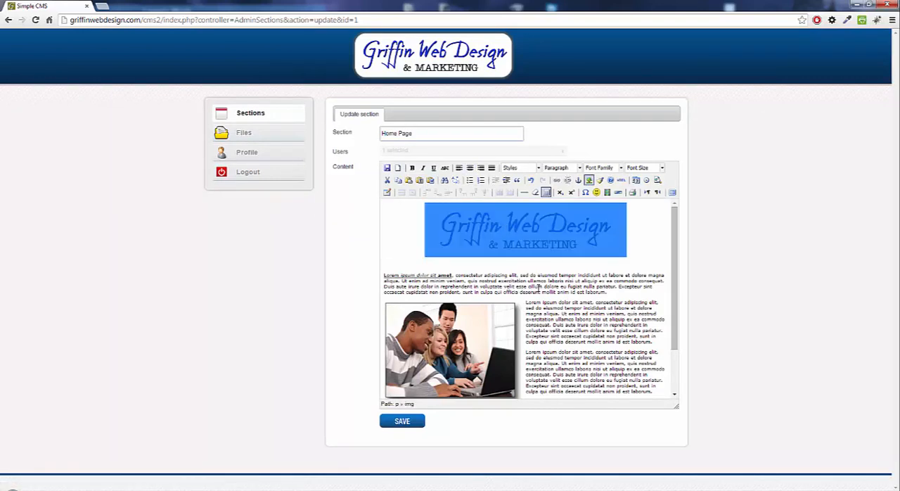
pyautogui.rightClick(539, 230)
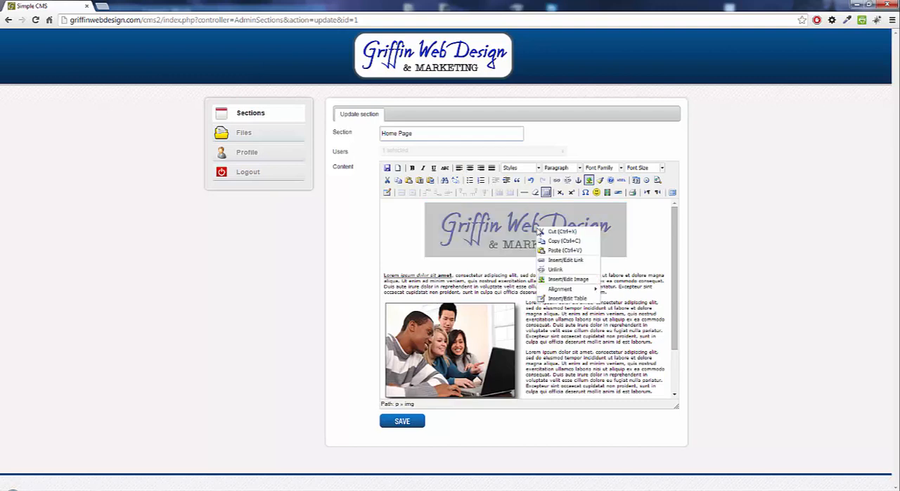
pyautogui.moveTo(559, 289)
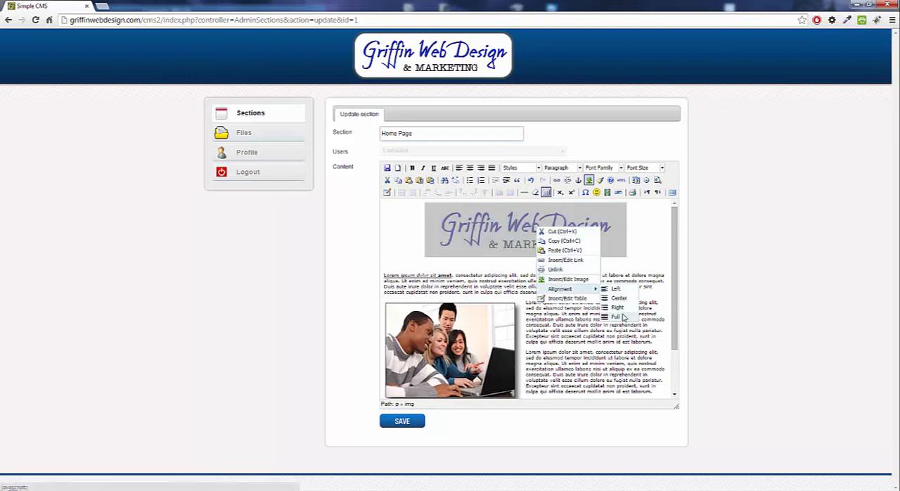
pyautogui.click(515, 234)
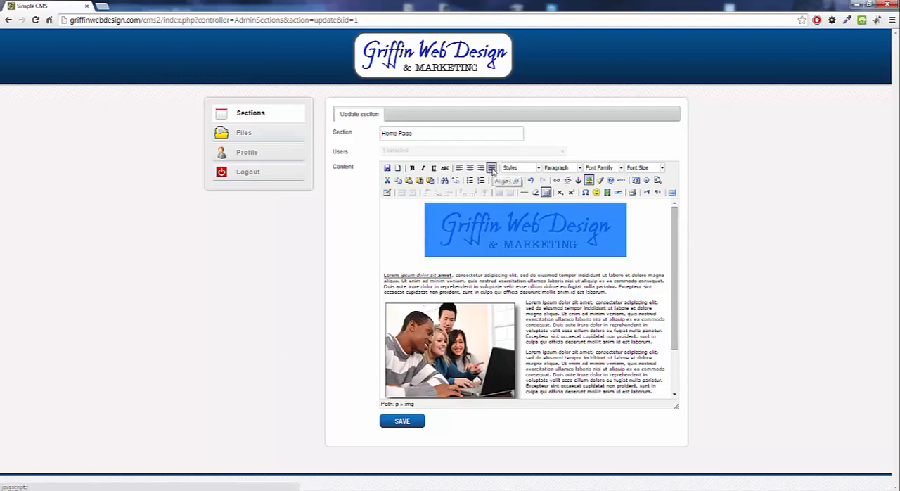
pyautogui.click(550, 302)
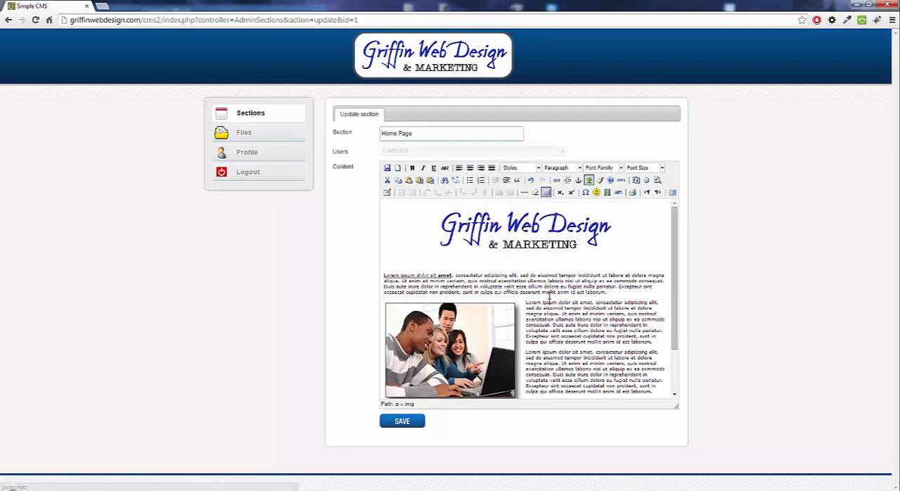
# - Add empty lines below the list of documents to download at the end of the content
pyautogui.click(579, 244)
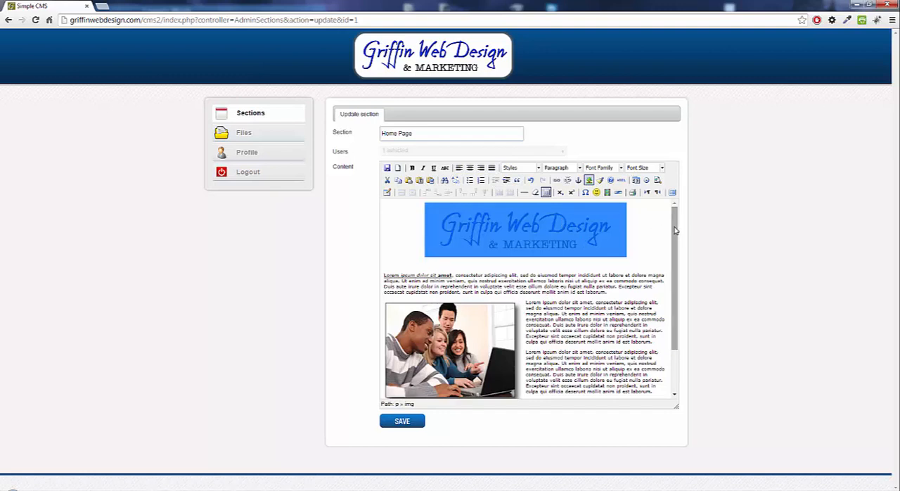
pyautogui.moveTo(673, 222); pyautogui.dragTo(689, 283)
pyautogui.click(485, 390)
pyautogui.press('Return')
pyautogui.press('Return')
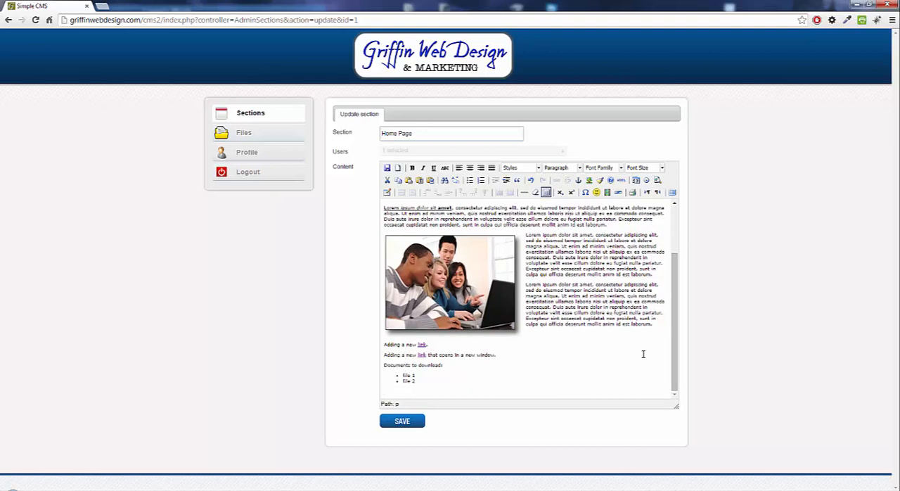
# - Move the logo from above the first paragraph to the empty line below the documents list
pyautogui.moveTo(671, 352); pyautogui.dragTo(677, 286)
pyautogui.click(559, 239)
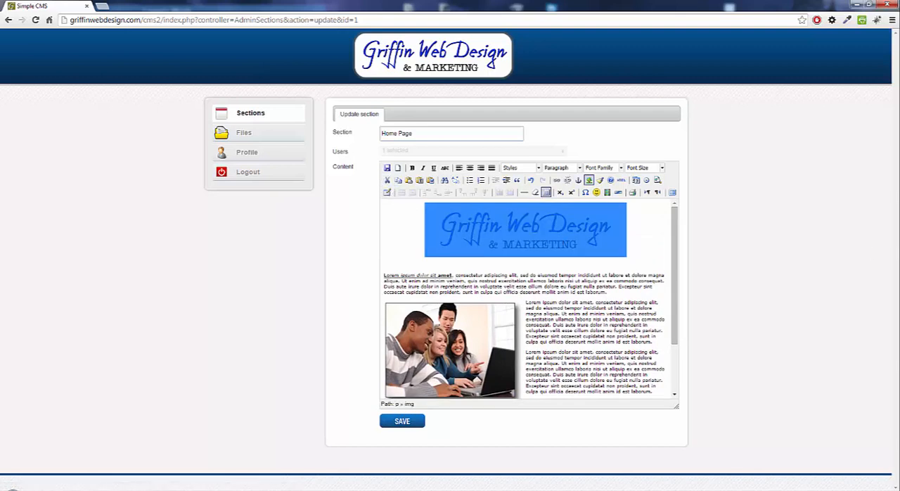
pyautogui.press('Delete')
pyautogui.moveTo(674, 245); pyautogui.dragTo(674, 278)
pyautogui.click(424, 392)
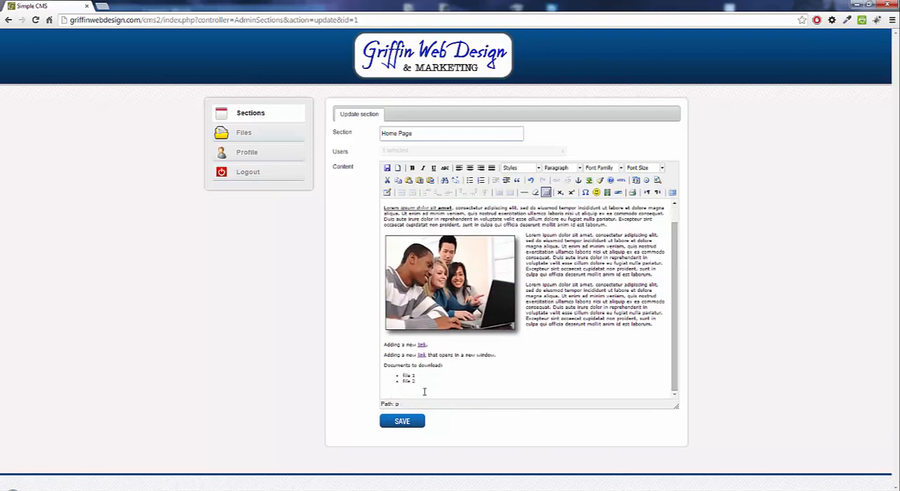
pyautogui.hotkey('ctrl', 'v')
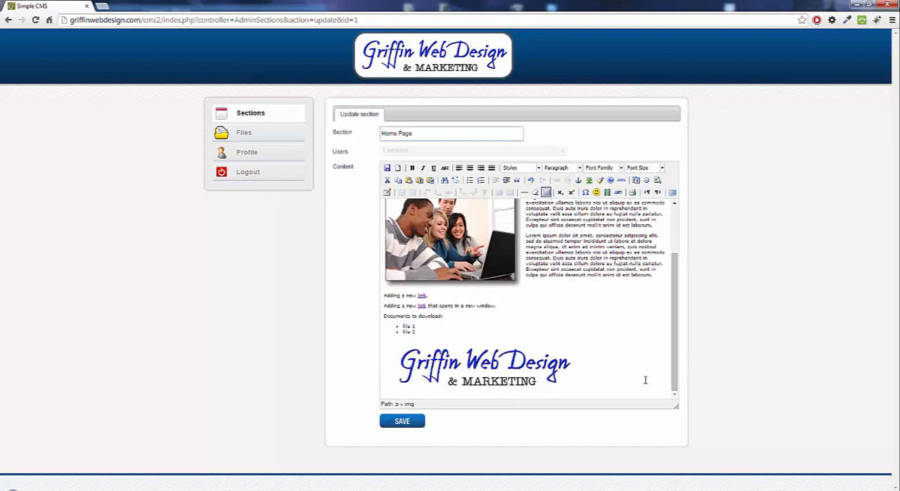
# - Center the logo below the documents list
pyautogui.doubleClick(521, 372)
pyautogui.click(469, 168)
pyautogui.click(586, 293)
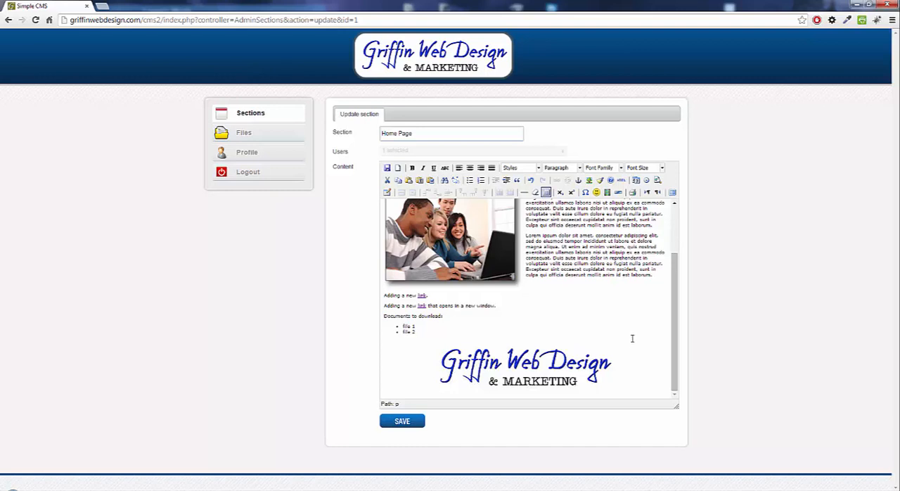
# - Set the vertical and horizontal space around the group photo to 10 px each
pyautogui.scroll(5, 632, 338)
pyautogui.click(495, 290)
pyautogui.rightClick(507, 280)
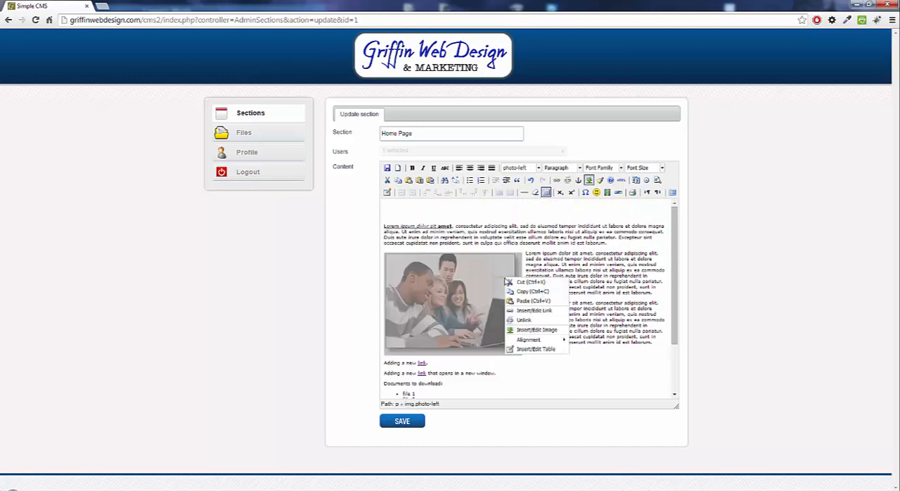
pyautogui.click(537, 330)
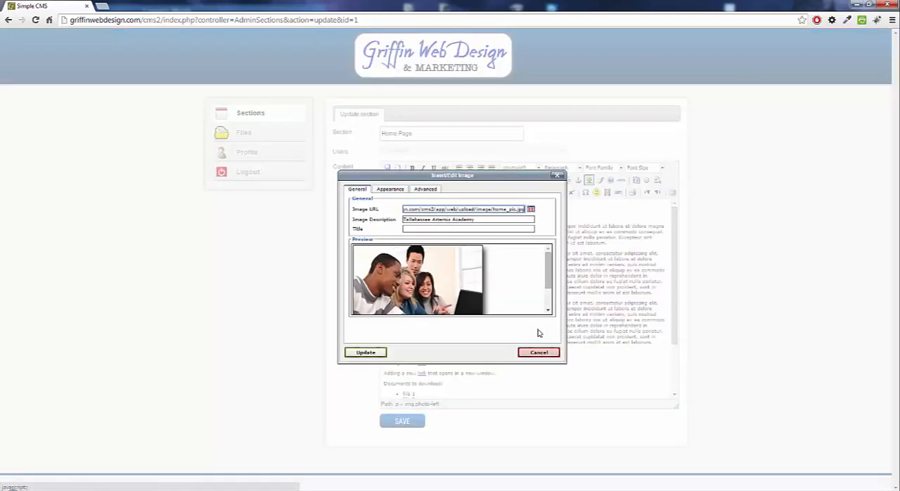
pyautogui.click(391, 191)
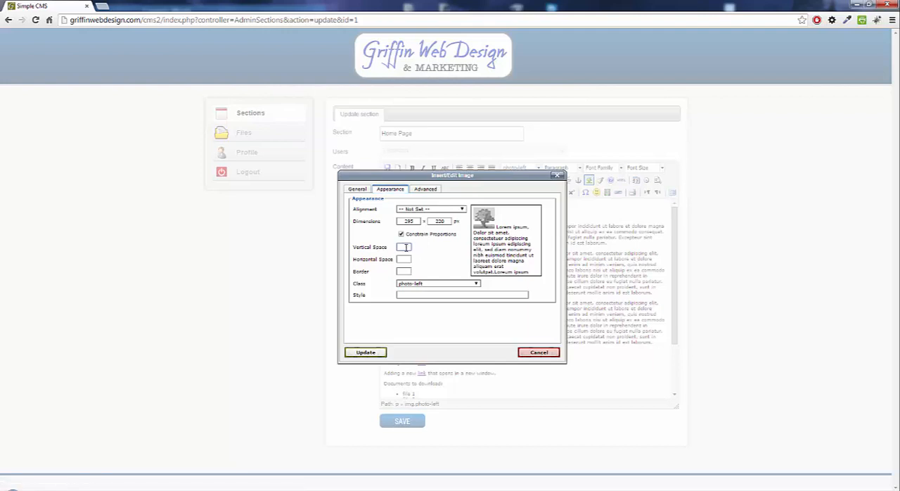
pyautogui.write('10')
pyautogui.press('Tab')
pyautogui.write('10')
pyautogui.click(371, 353)
pyautogui.click(475, 250)
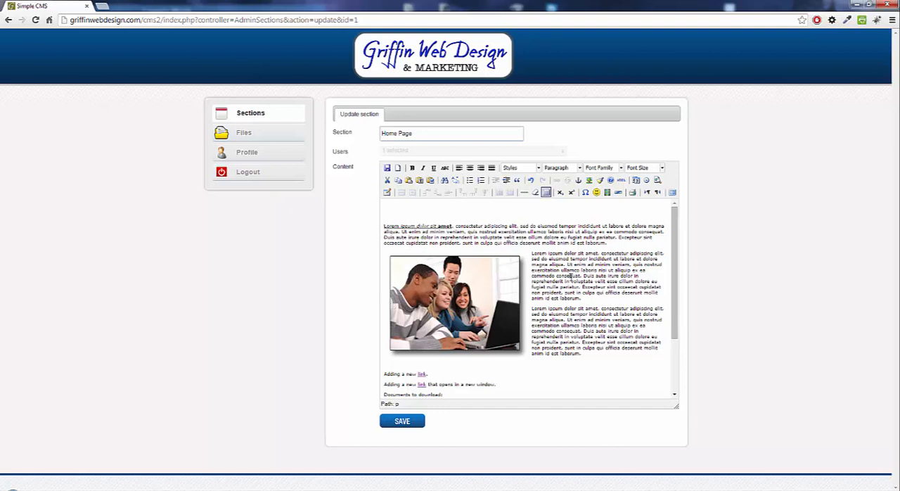
pyautogui.scroll(-3, 570, 276)
pyautogui.click(525, 349)
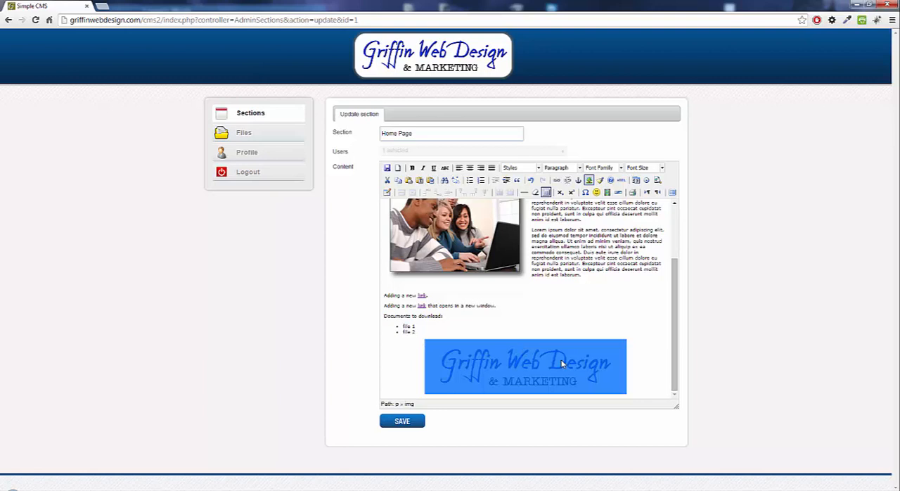
pyautogui.scroll(3, 562, 363)
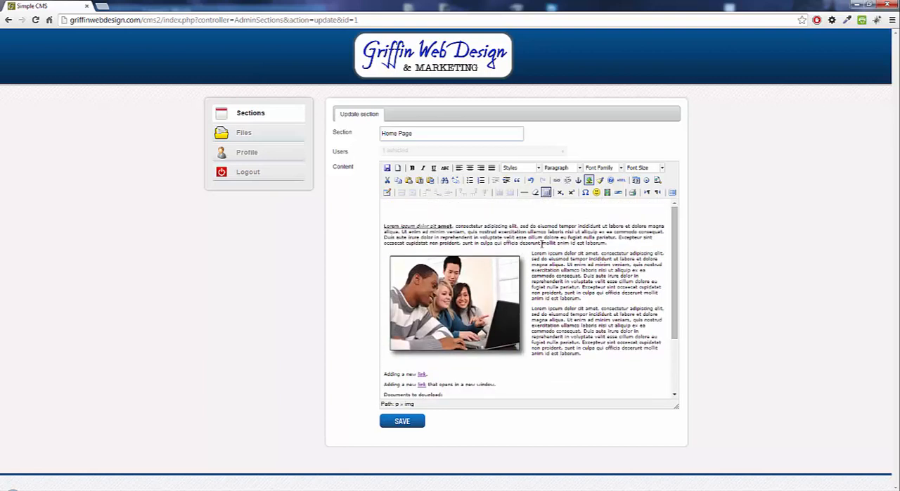
# - Set both the vertical and horizontal space of the group photo to 20
pyautogui.click(409, 287)
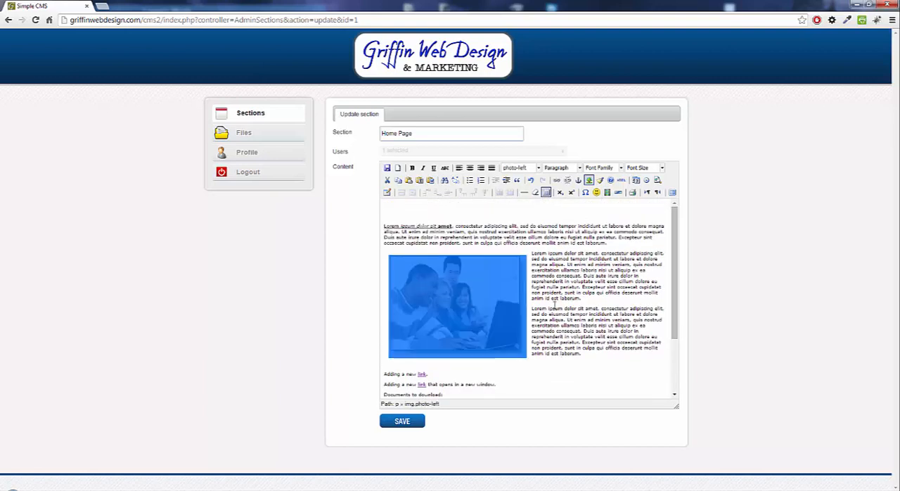
pyautogui.rightClick(478, 281)
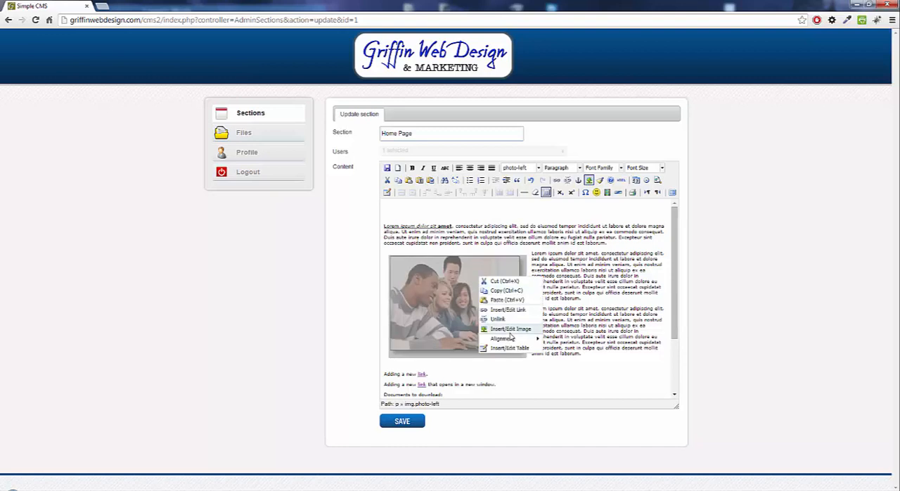
pyautogui.click(512, 333)
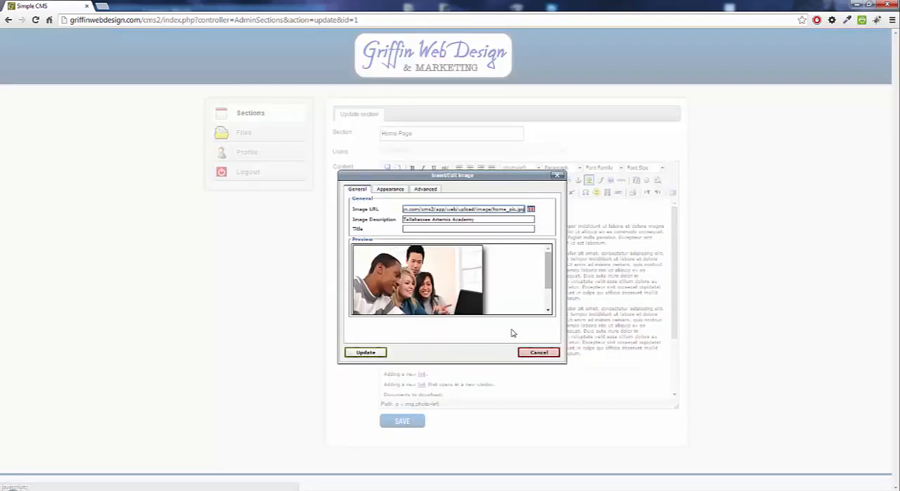
pyautogui.click(392, 190)
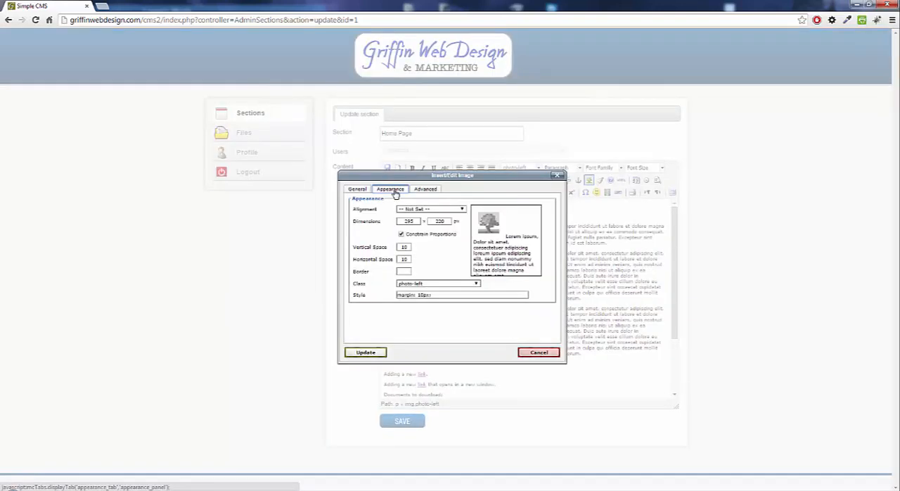
pyautogui.doubleClick(405, 246)
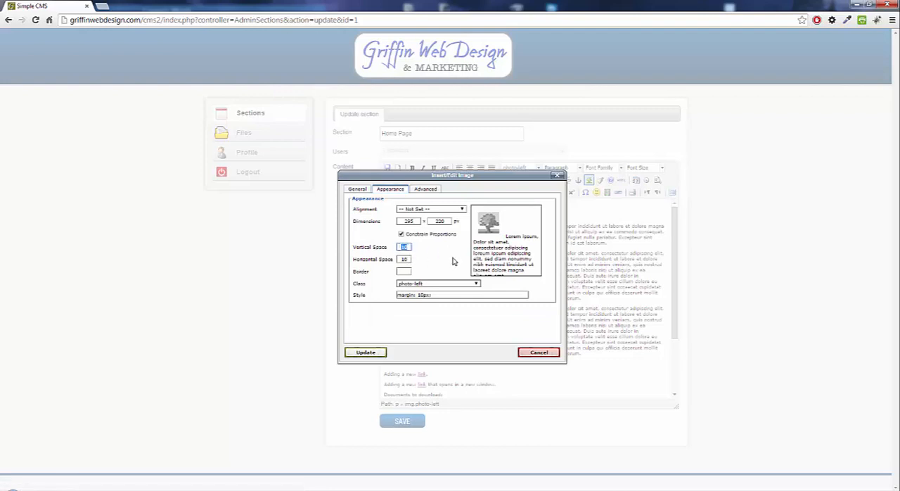
pyautogui.doubleClick(411, 259)
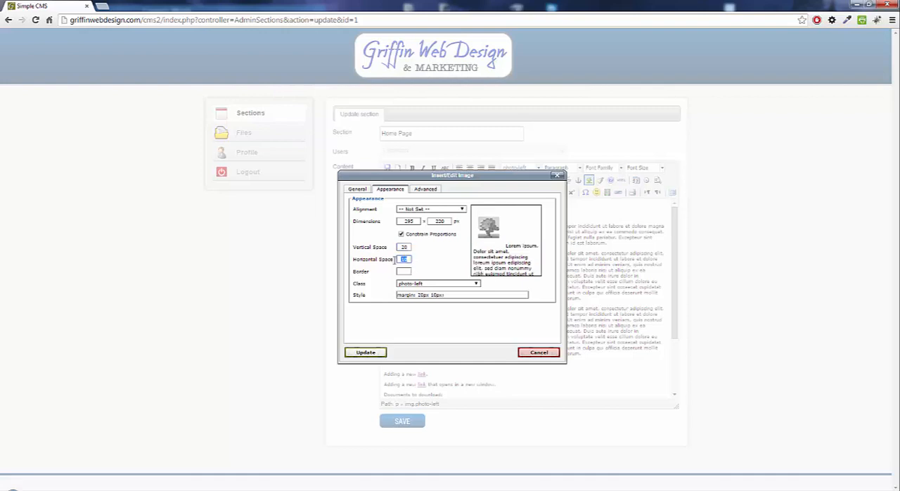
pyautogui.click(366, 352)
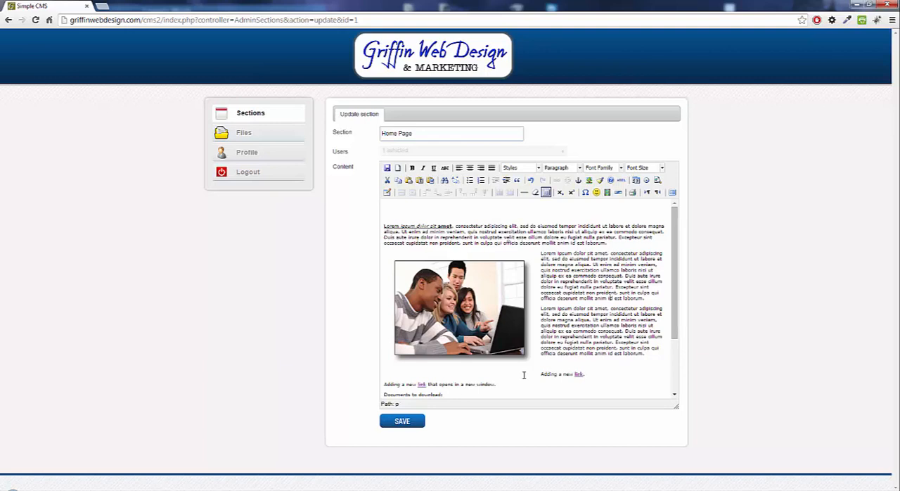
# - Save the Home Page section and reopen it for editing
pyautogui.click(406, 423)
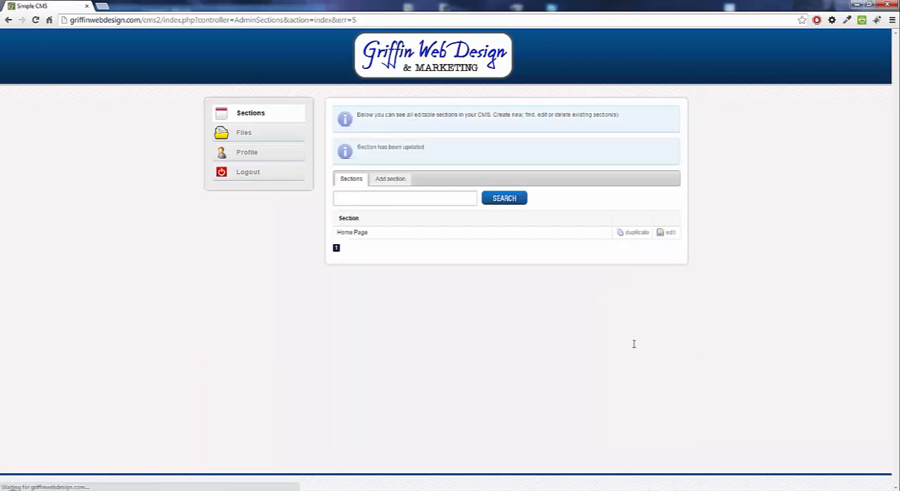
pyautogui.click(514, 234)
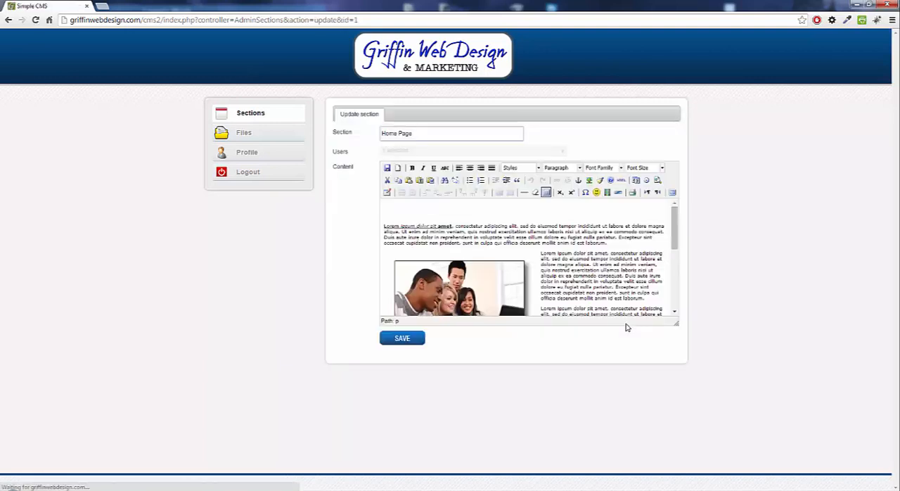